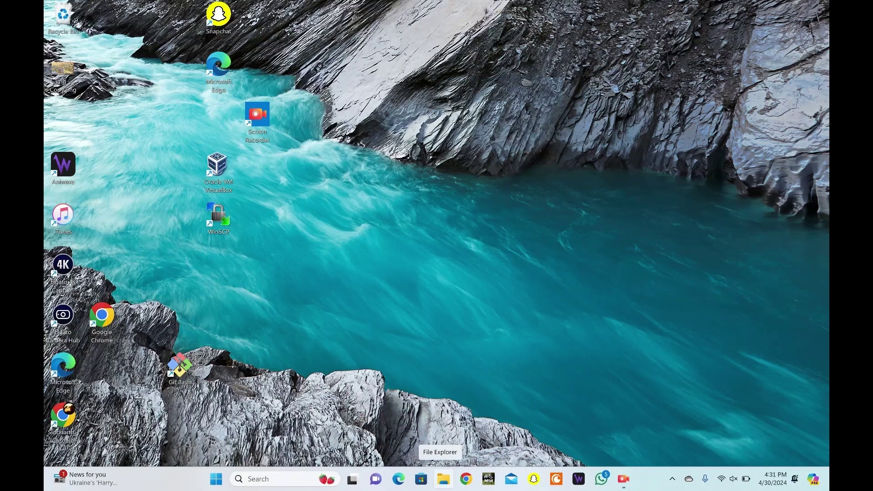
Delete the AeireinTech folder from the root of the OS (C:) drive in File Explorer.
left_click(443, 479)
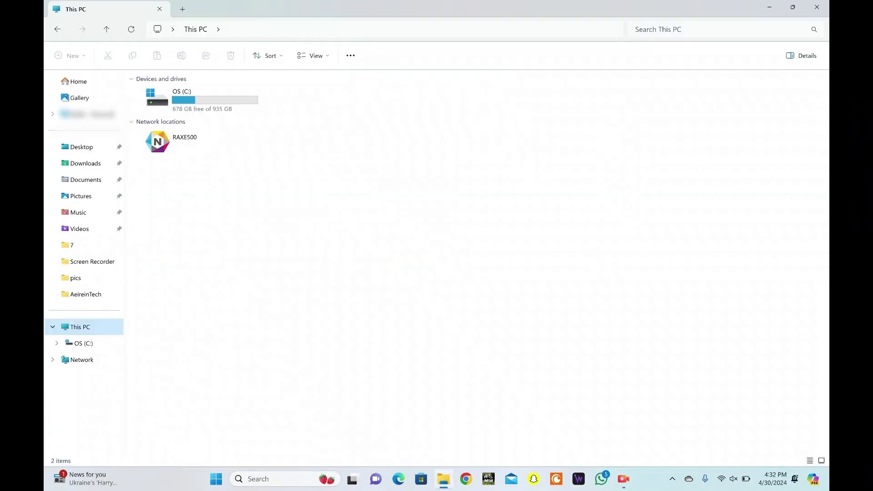
double_click(197, 101)
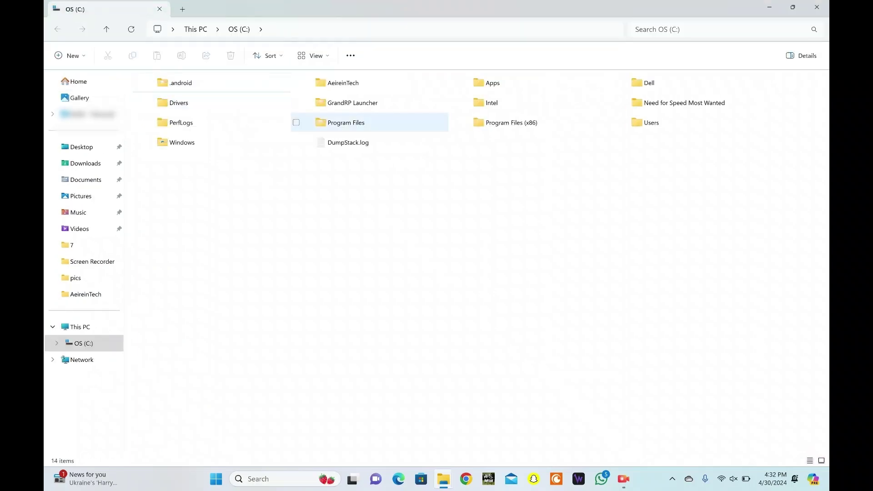
left_click(343, 83)
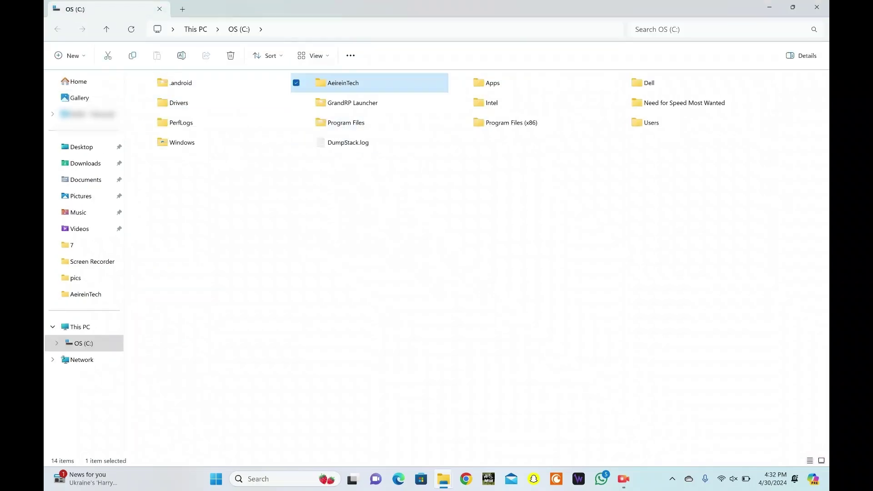
left_click(231, 55)
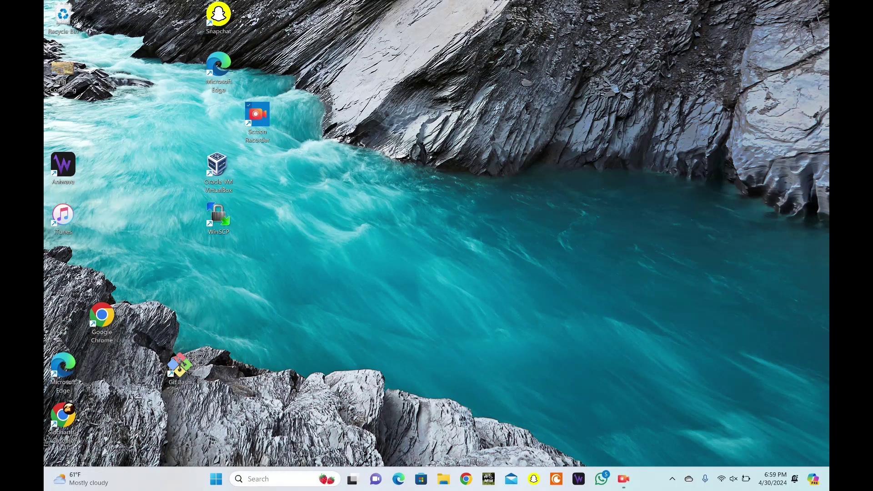
left_click(286, 479)
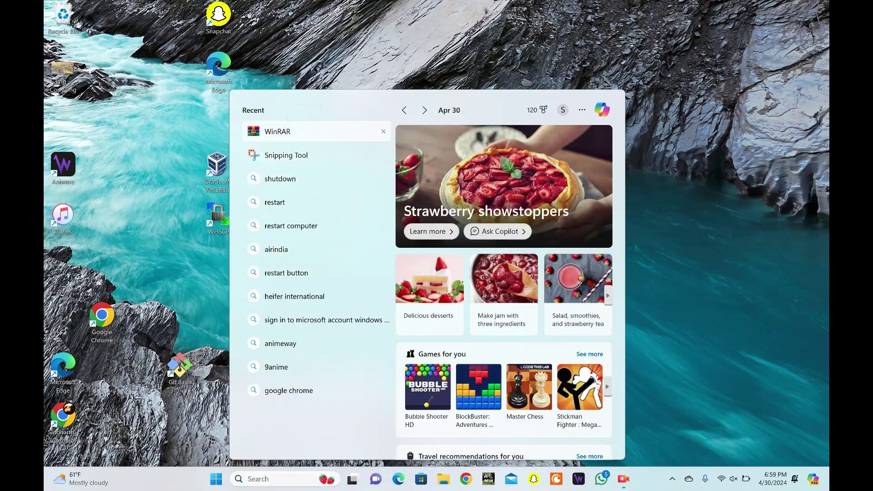
right_click(305, 131)
key("Escape")
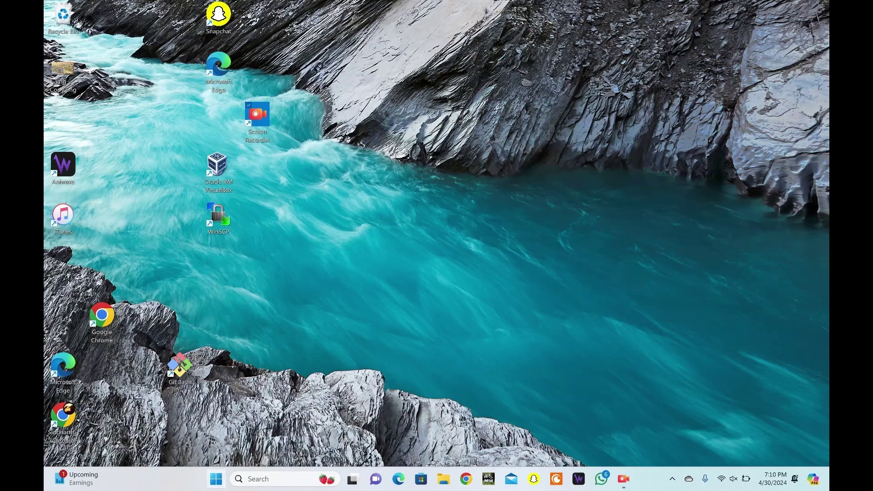
Search for Windows Security and open its Virus & threat protection page.
left_click(216, 479)
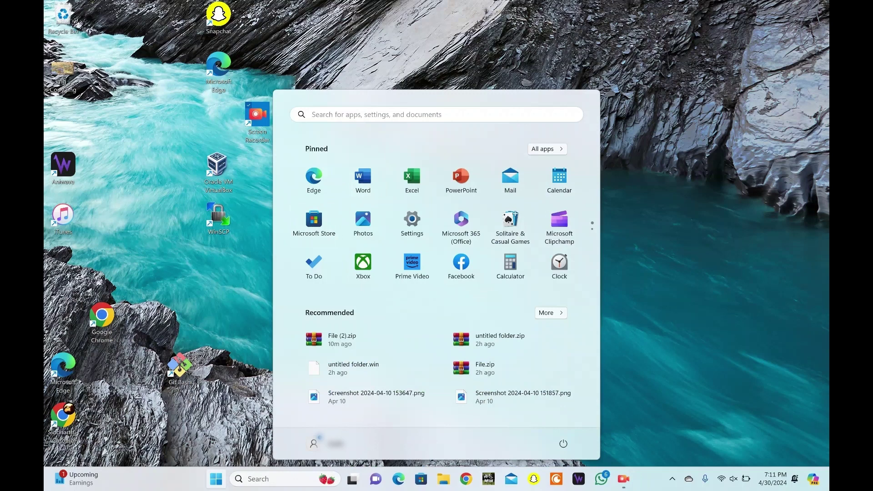
left_click(391, 115)
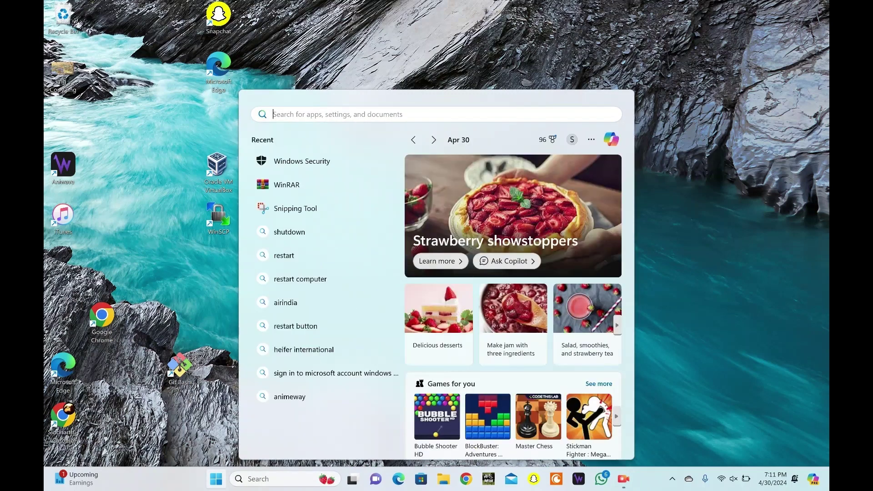
type("wind")
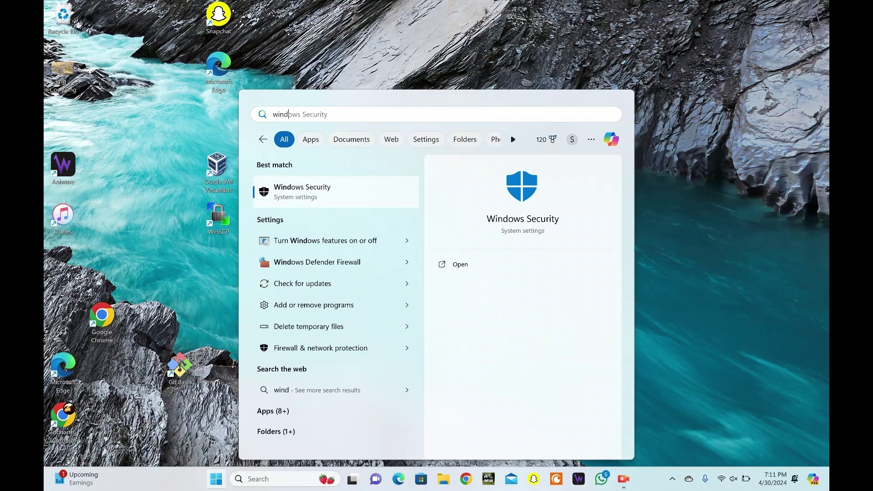
key("Return")
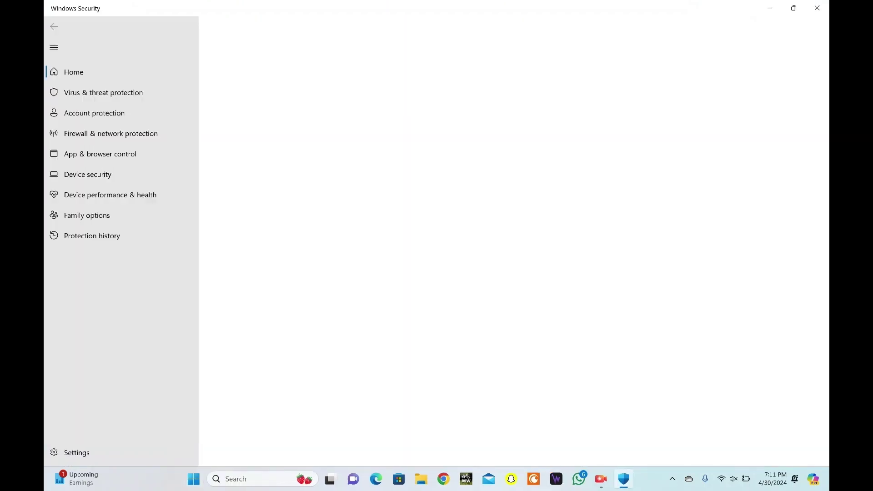
key("Return")
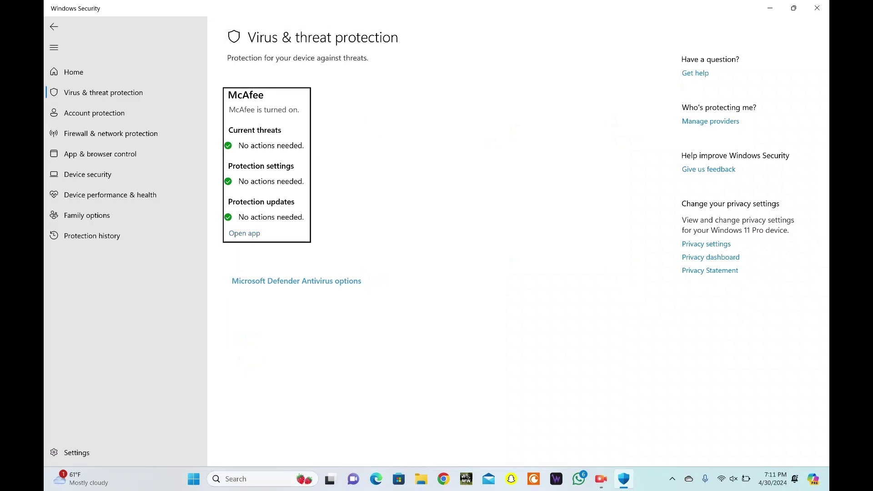
Open McAfee from the Virus & threat protection page and go to its Real-Time Scanning settings.
key("Tab")
key("Return")
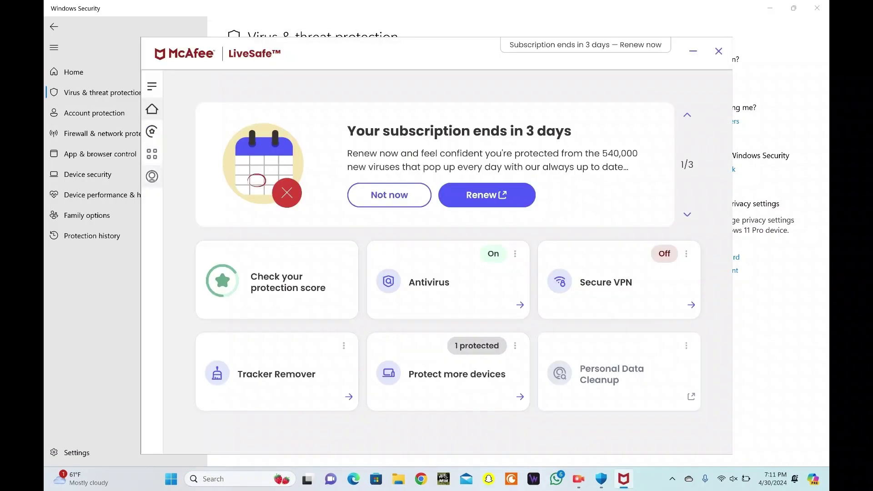
left_click(152, 154)
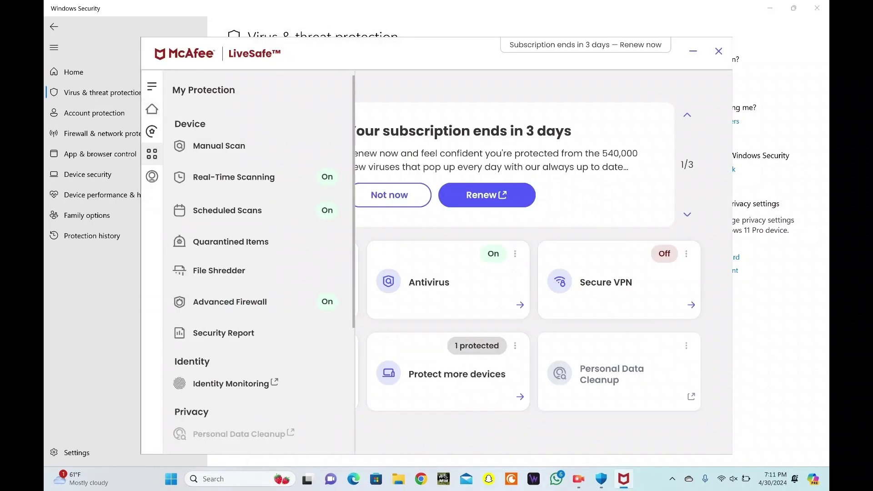
key("Tab")
key("Tab")
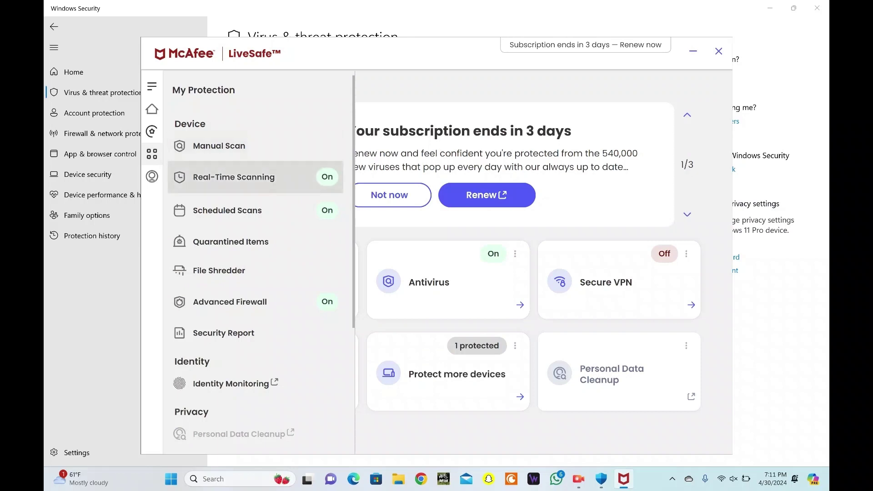
key("Return")
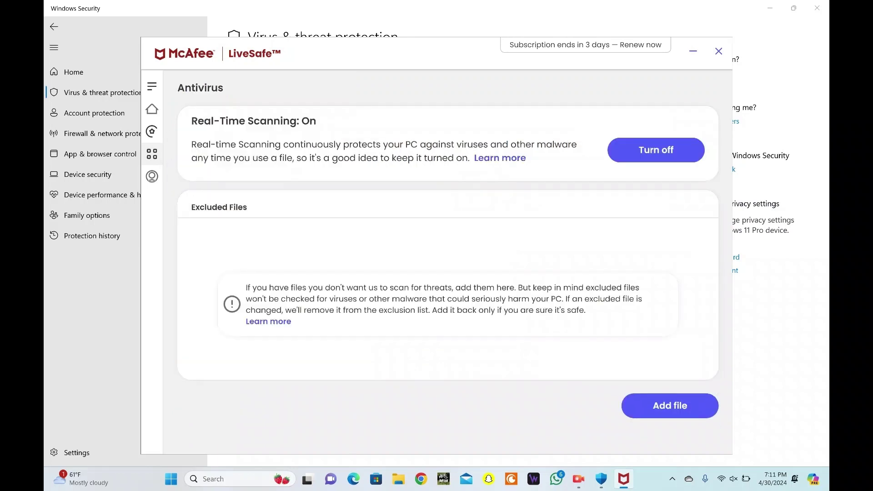
Turn off McAfee Real-Time Scanning with resumption in 15 min, and close McAfee.
key("Tab")
key("Return")
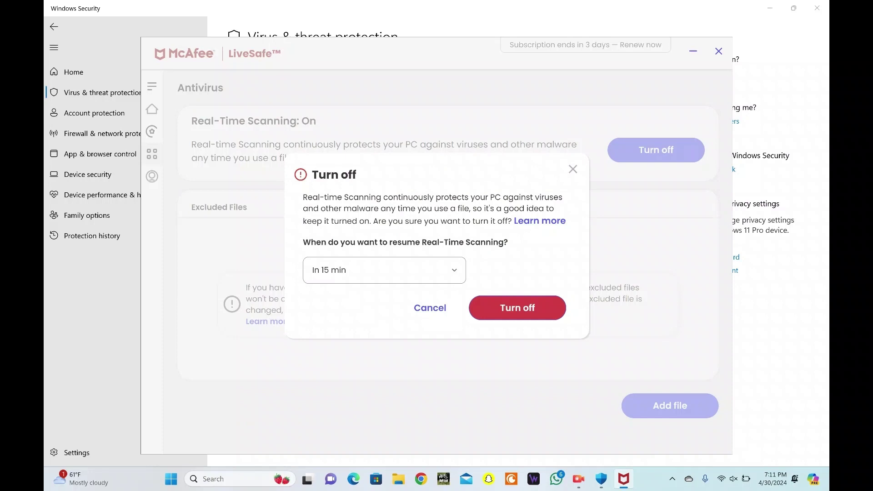
key("Return")
key("alt+F4")
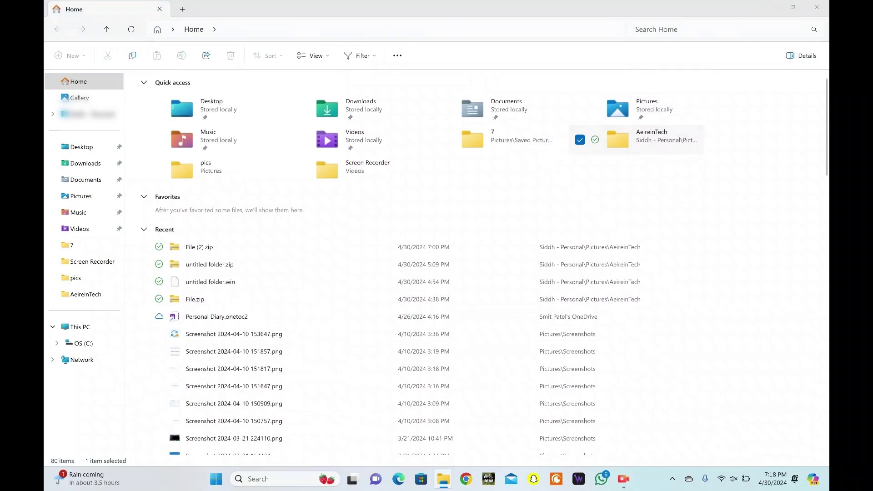
Open the AeireinTech folder from Quick access and copy File.zip.
key("Return")
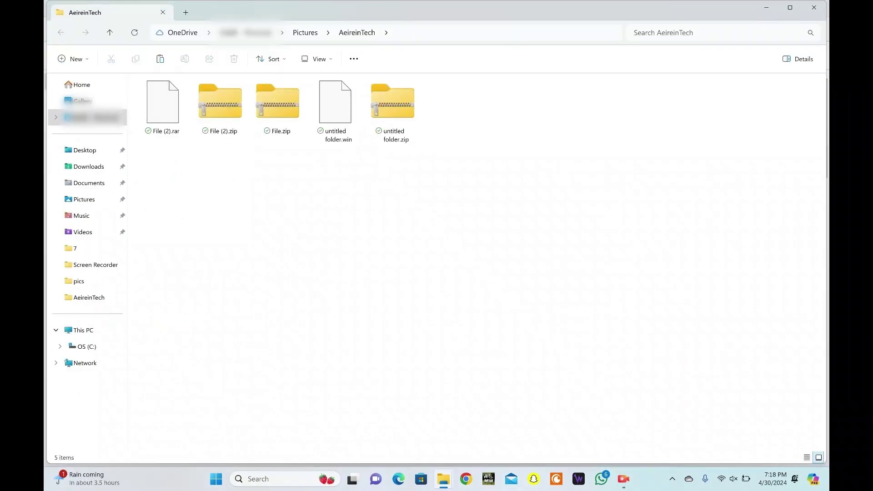
left_click(277, 102)
right_click(271, 88)
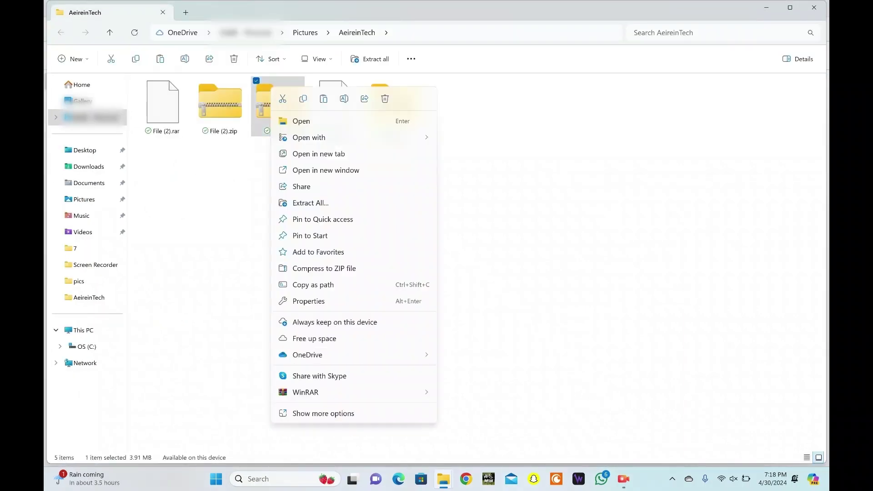
key("Escape")
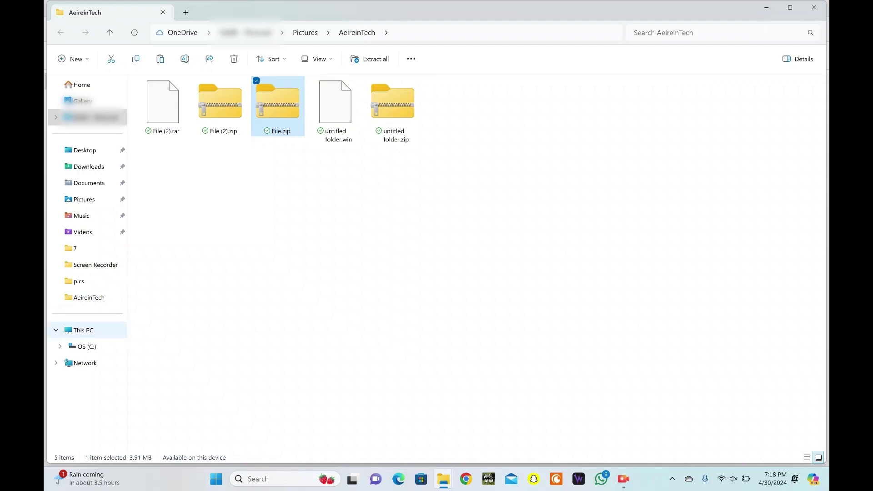
Paste the copied item into the root of the OS (C:) drive.
left_click(83, 330)
right_click(200, 103)
double_click(200, 102)
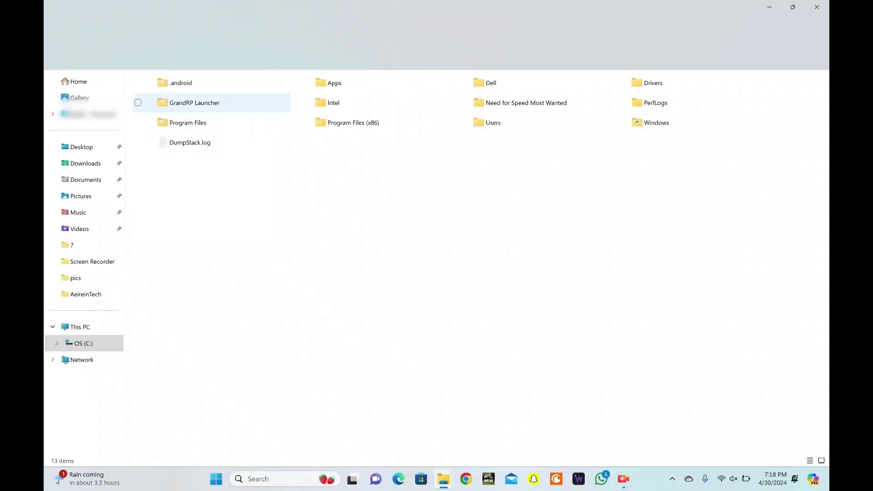
right_click(345, 162)
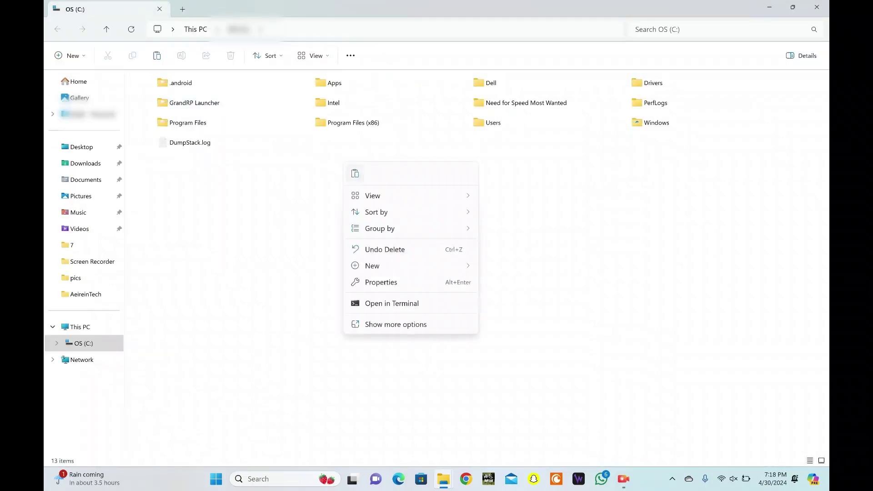
left_click(355, 173)
left_click(231, 247)
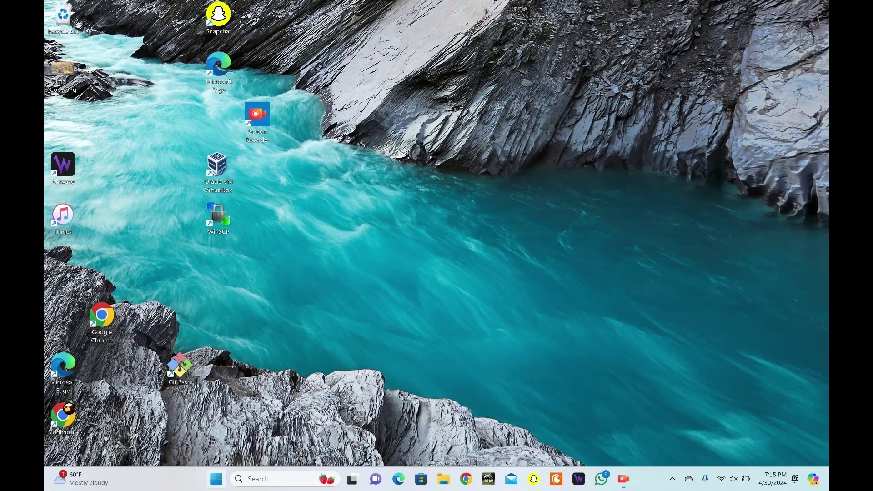
Bring up the computer's power options.
left_click(216, 479)
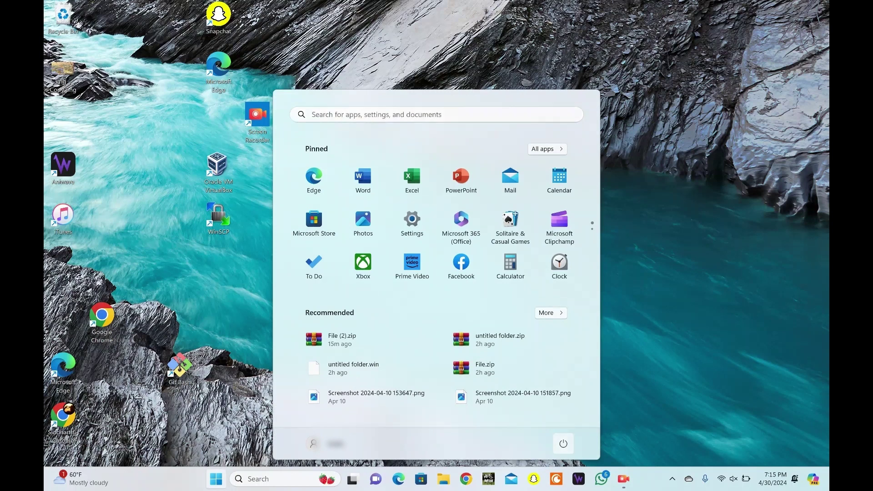
left_click(563, 443)
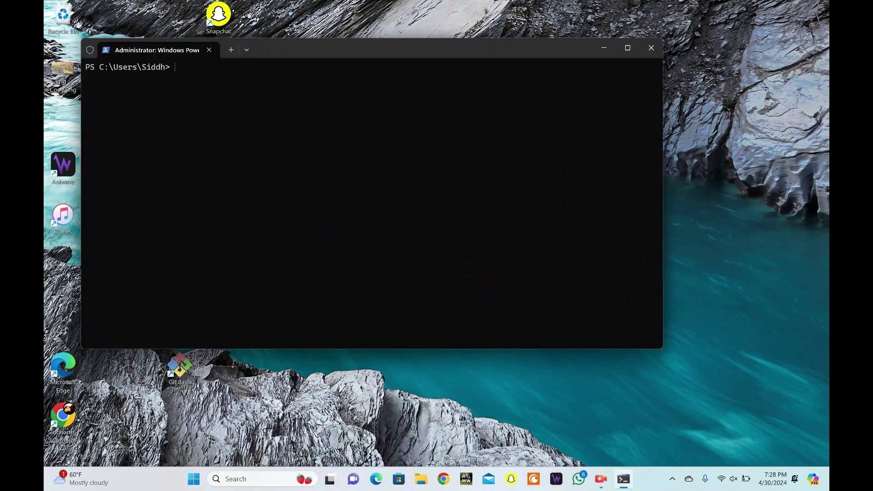
Run the system file check sfc /scannow in the administrator PowerShell window.
type("sfc /scannow")
key("Return")
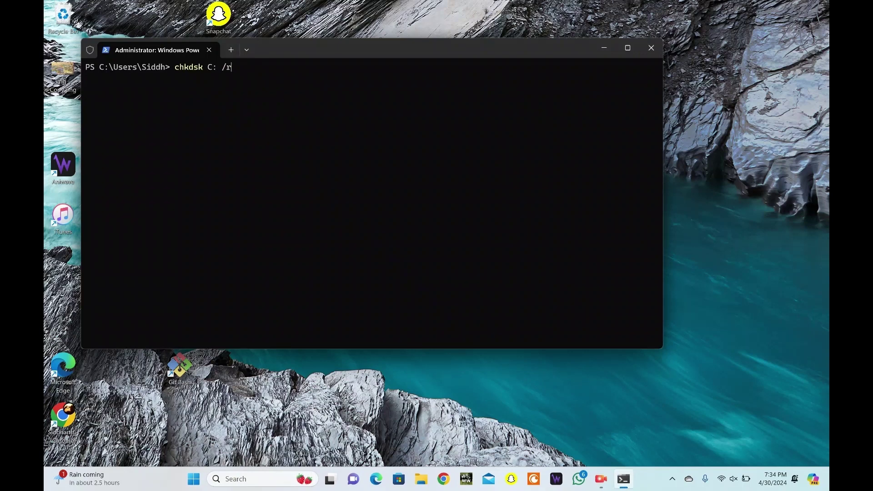
Run chkdsk C: /r and answer Y to schedule the disk check for the next system restart.
key("Return")
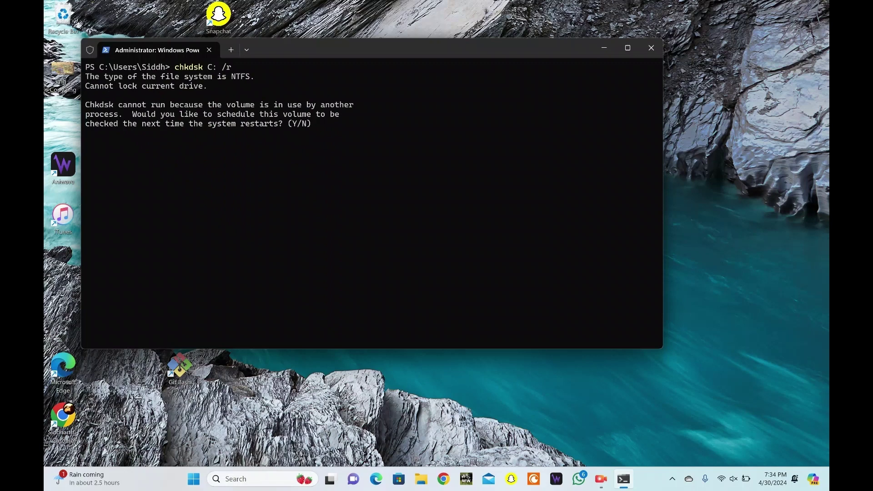
type("Y")
key("Return")
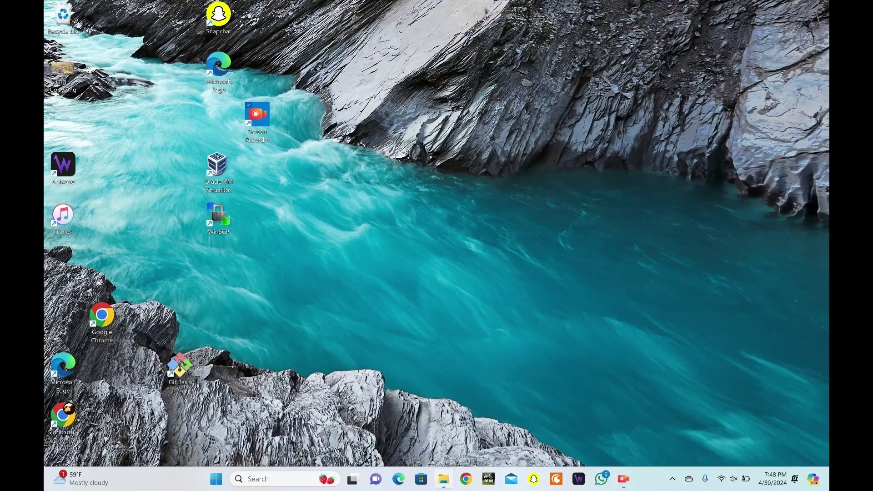
Open untitled folder.zip from the AeireinTech folder in File Explorer.
left_click(443, 479)
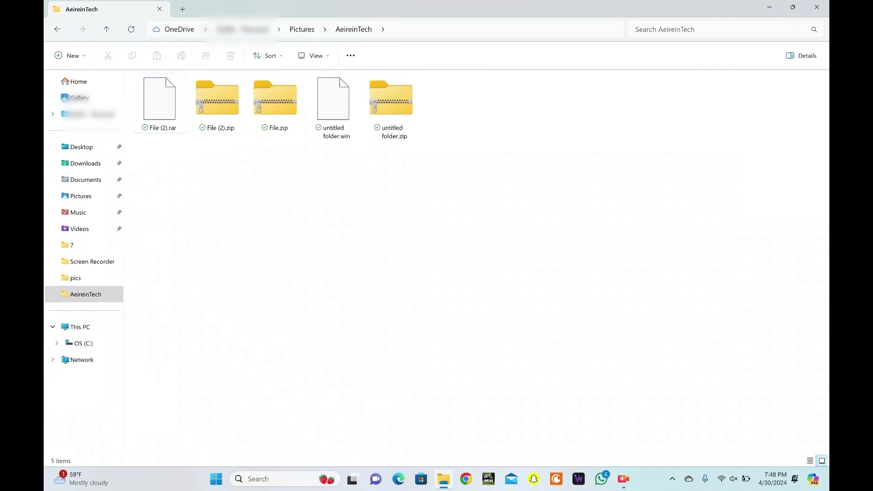
left_click(391, 107)
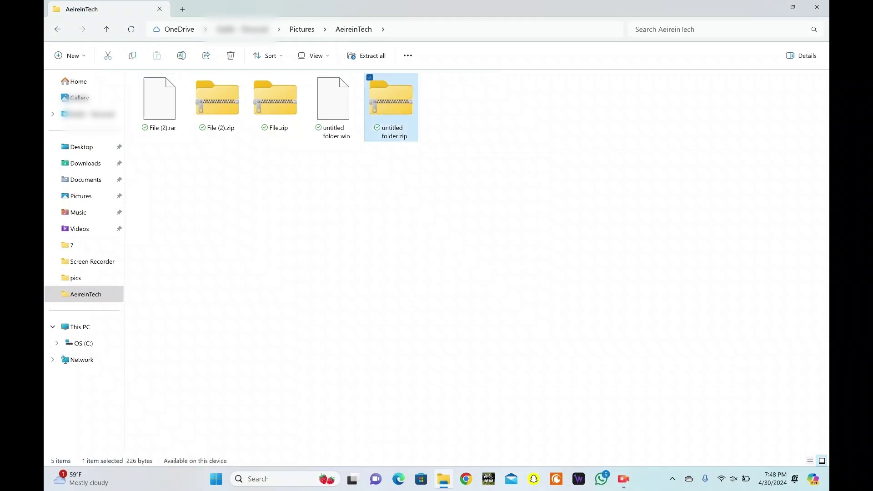
right_click(397, 88)
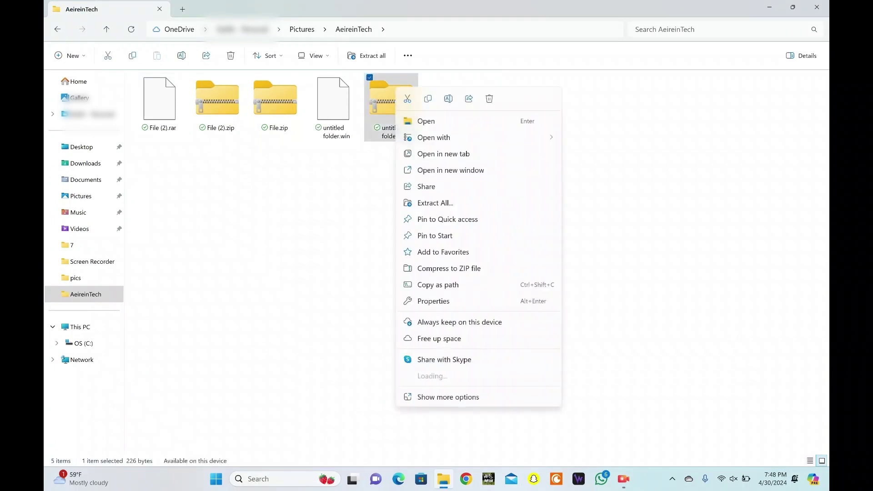
left_click(426, 121)
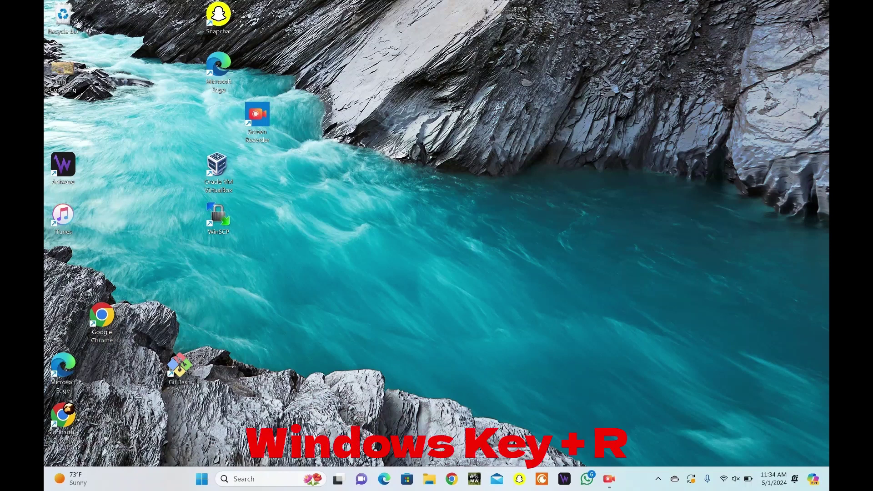
Open System Configuration with msconfig and choose Selective startup with loading of startup items turned off.
key("super+r")
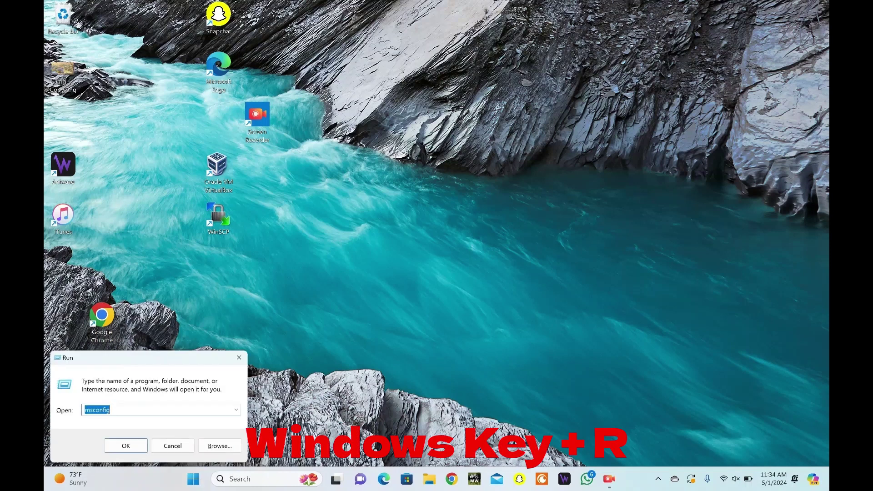
key("Return")
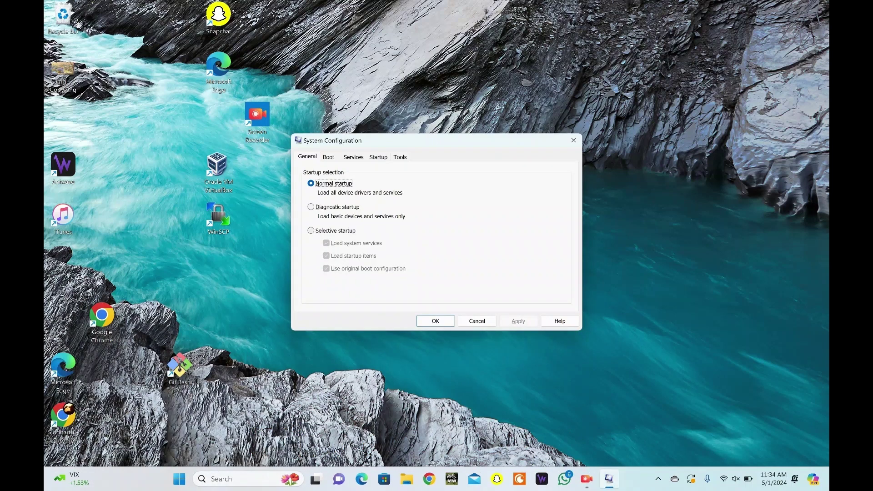
left_click(311, 231)
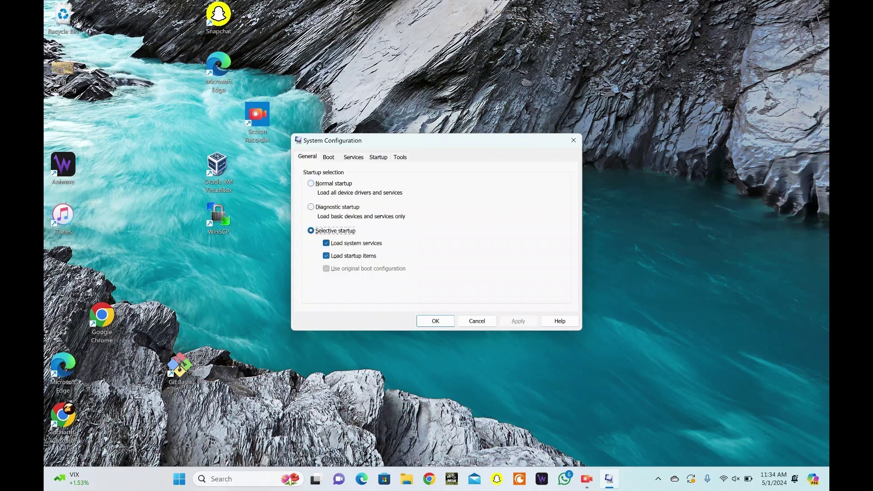
left_click(327, 256)
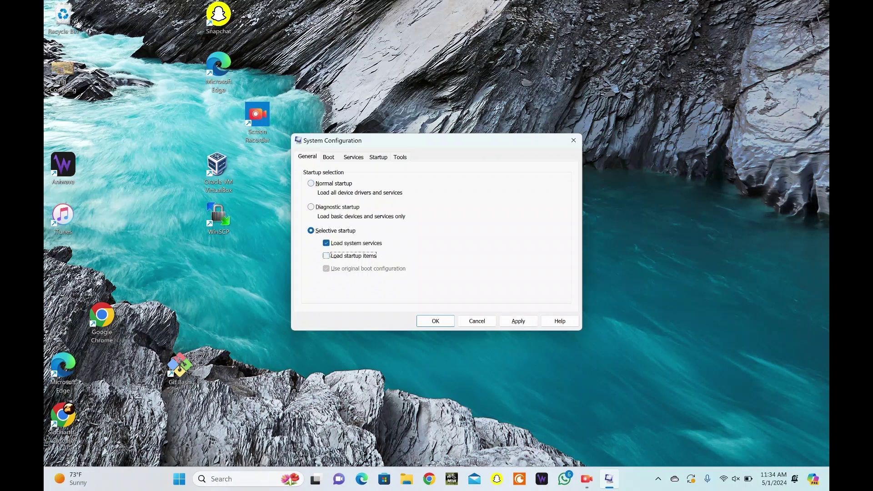
Hide all Microsoft services in System Configuration and disable all the remaining services.
left_click(354, 157)
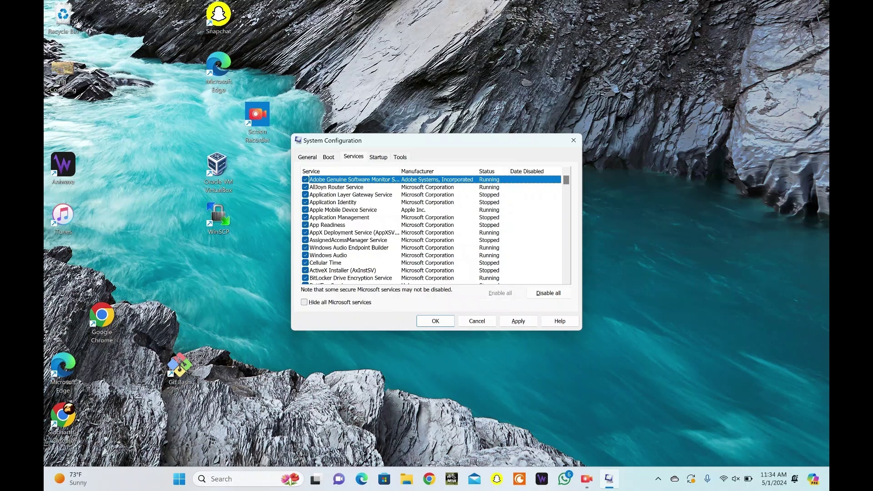
left_click(304, 301)
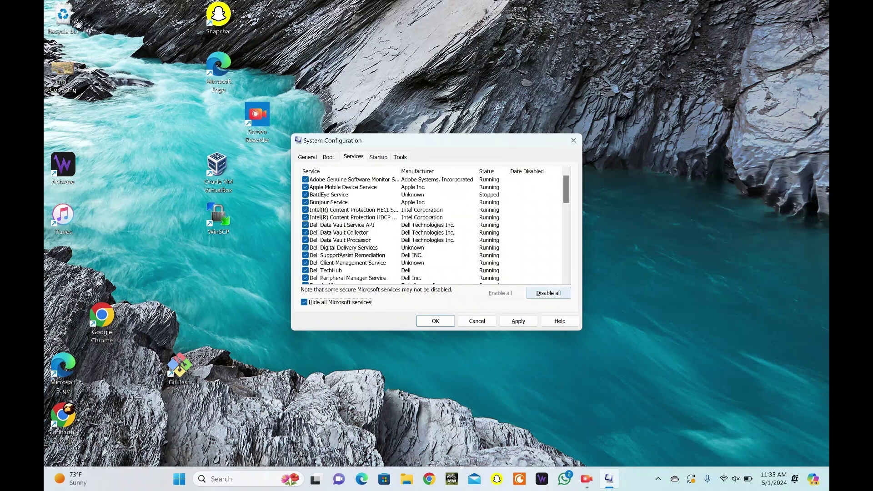
left_click(548, 293)
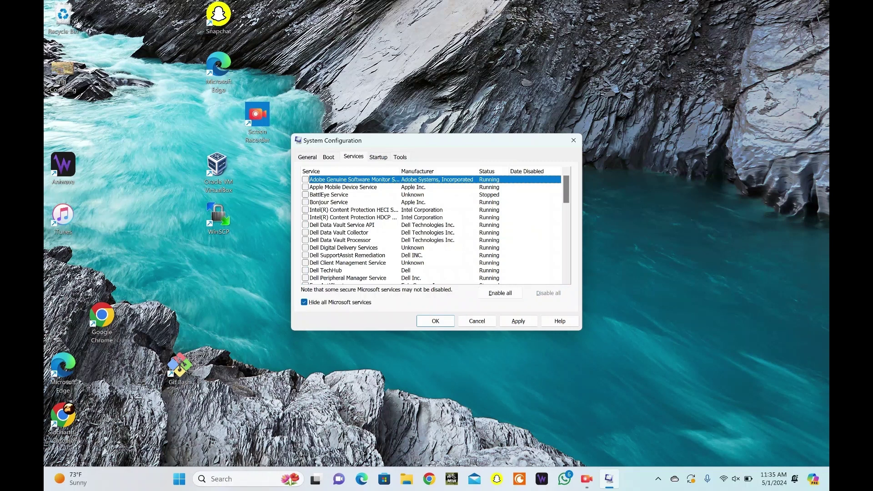
Disable the startup apps WSHelper.exe and the enabled Windows Subsystem entry in Task Manager, and confirm the System Configuration changes.
left_click(378, 157)
left_click(435, 187)
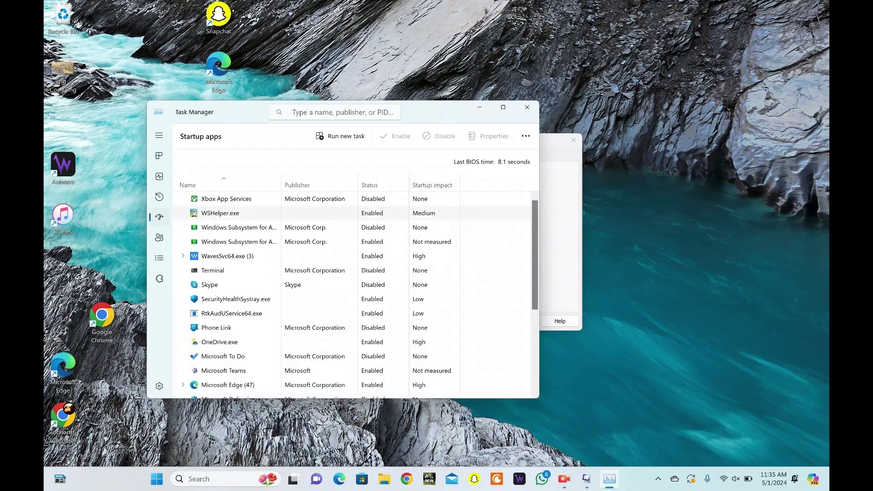
right_click(369, 214)
left_click(395, 222)
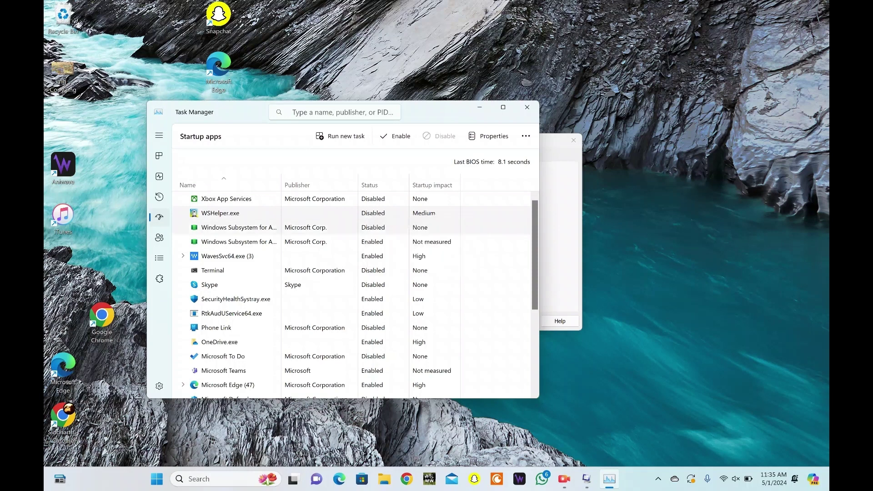
right_click(371, 244)
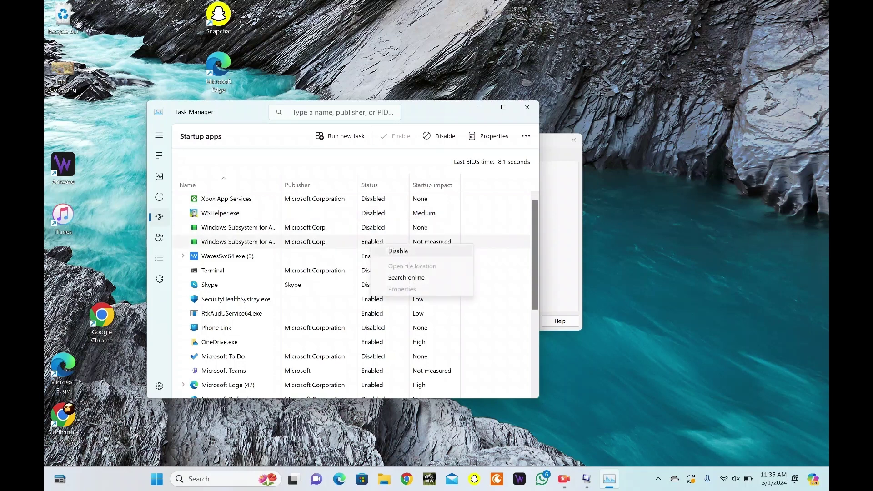
left_click(398, 251)
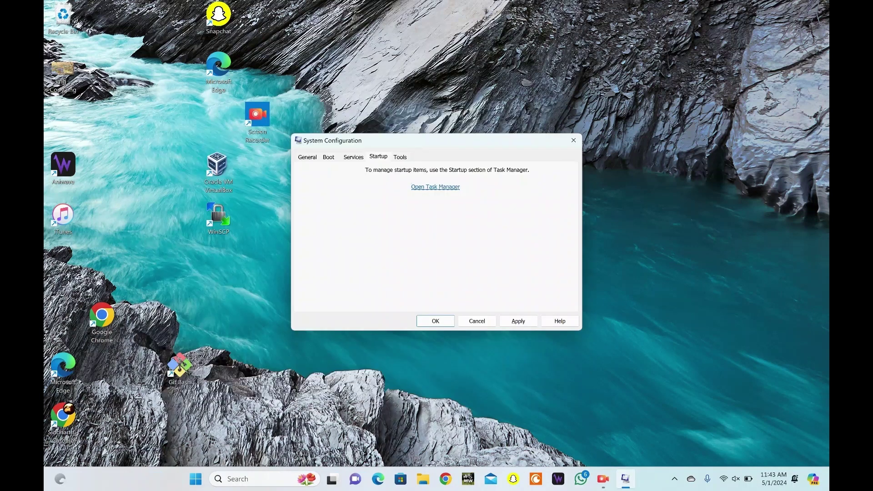
left_click(435, 321)
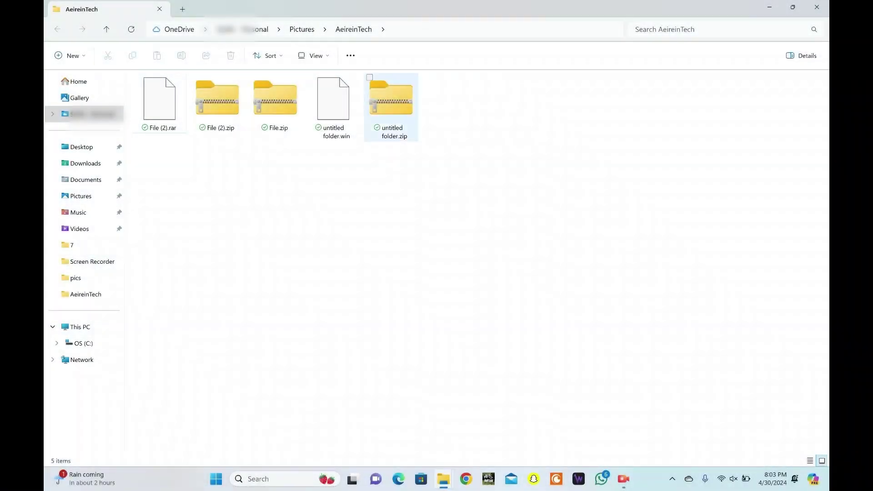
Rename untitled folder.zip in the AeireinTech folder to File_1.zip and open it.
right_click(392, 87)
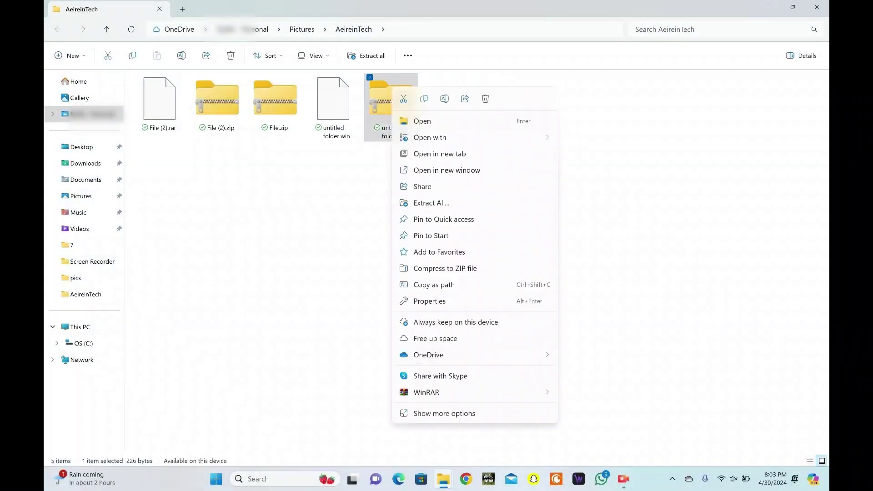
left_click(445, 99)
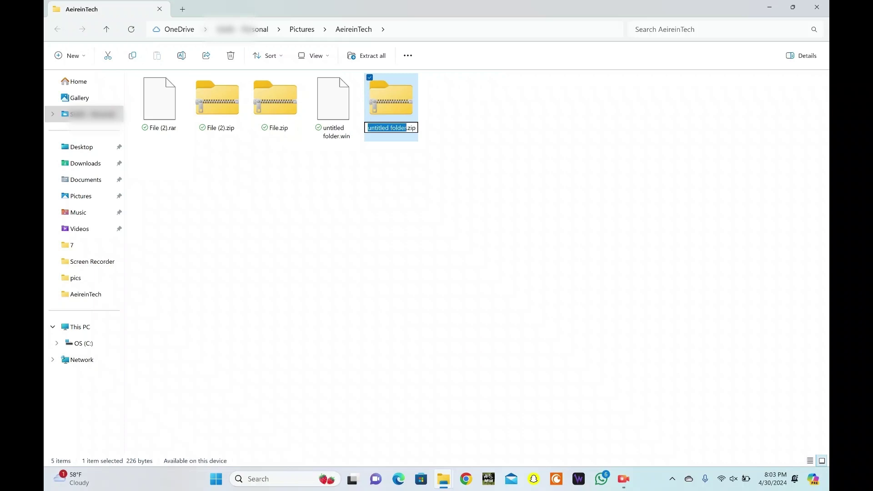
type("File_1")
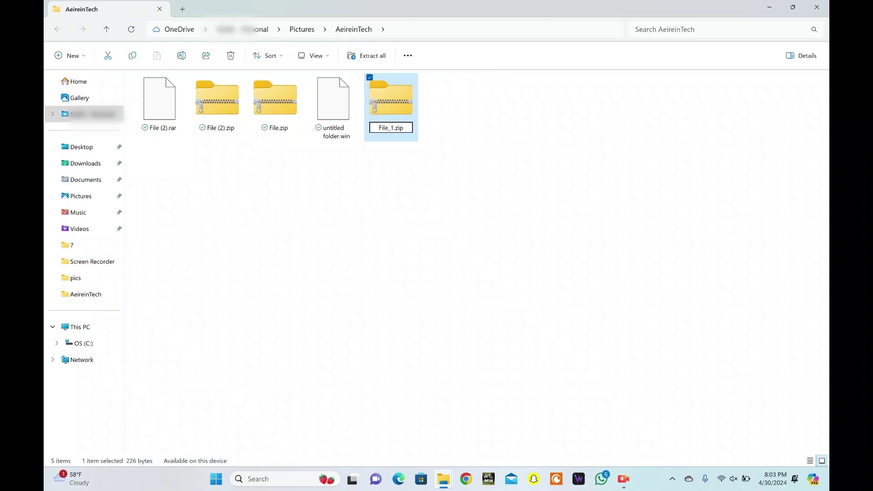
key("Return")
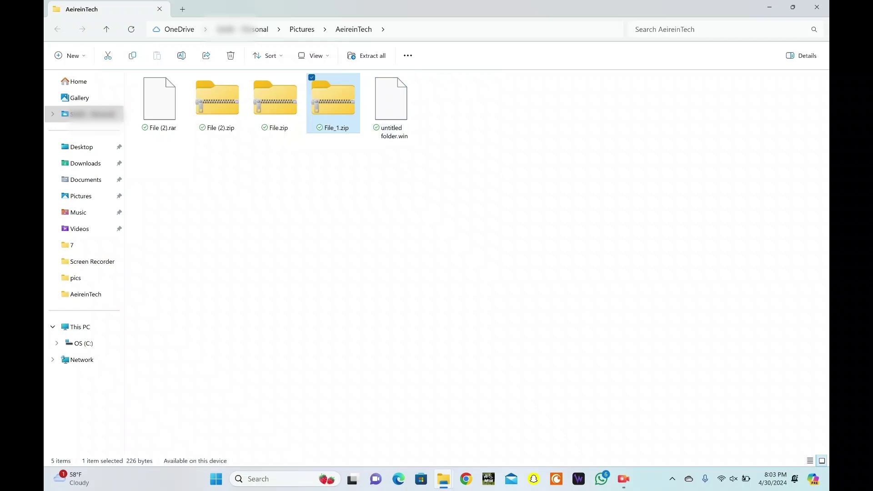
key("Return")
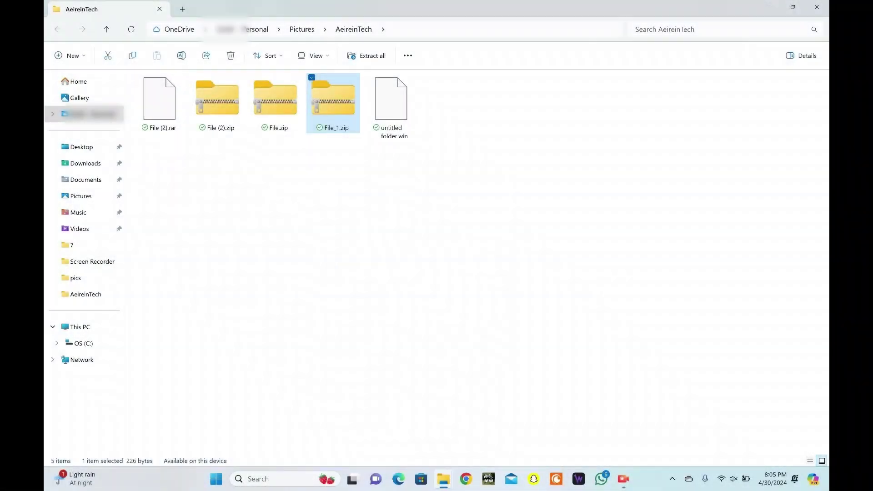
Delete File_1.zip from the AeireinTech folder.
right_click(329, 103)
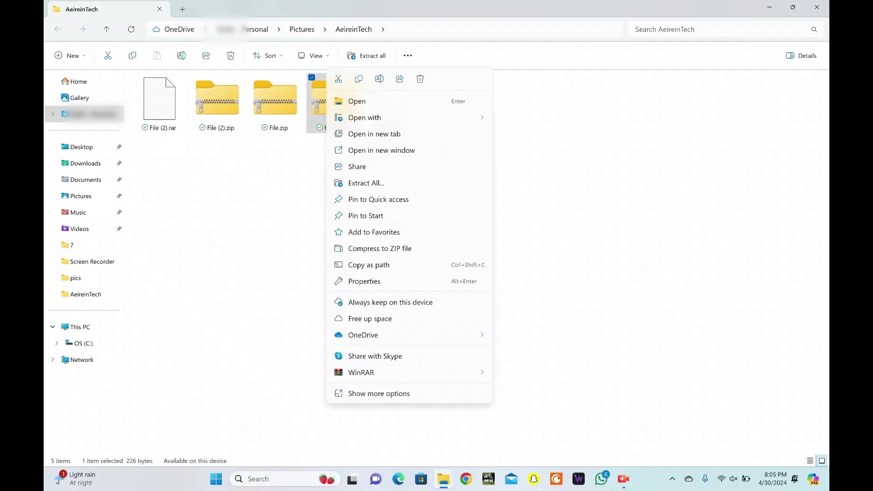
left_click(420, 79)
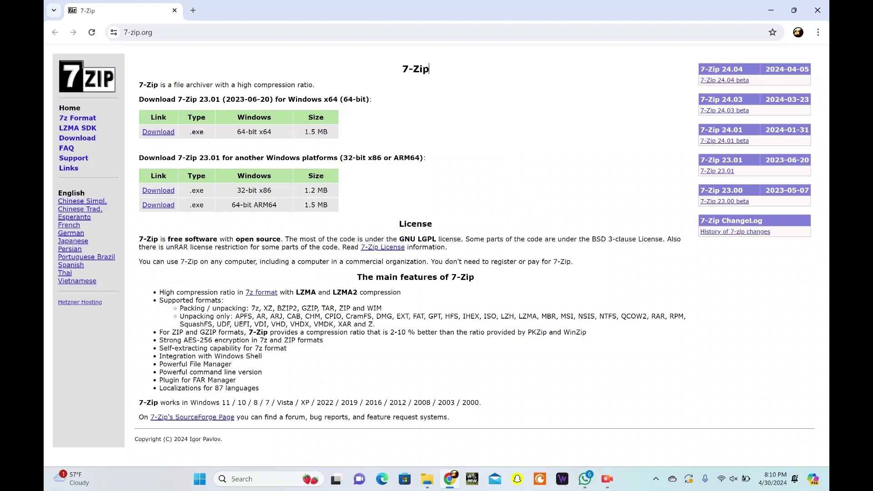
Download the 64-bit x64 Windows installer of 7-Zip 23.01 from 7-zip.org and install it.
left_click(158, 132)
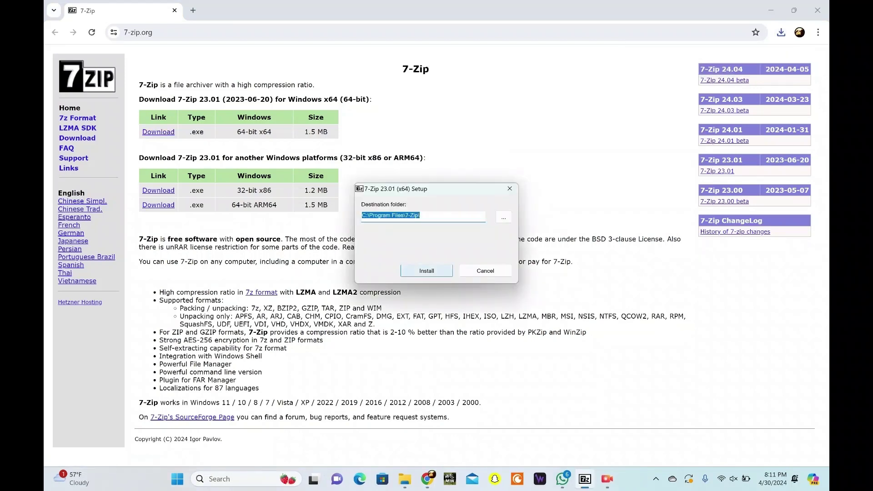
key("Return")
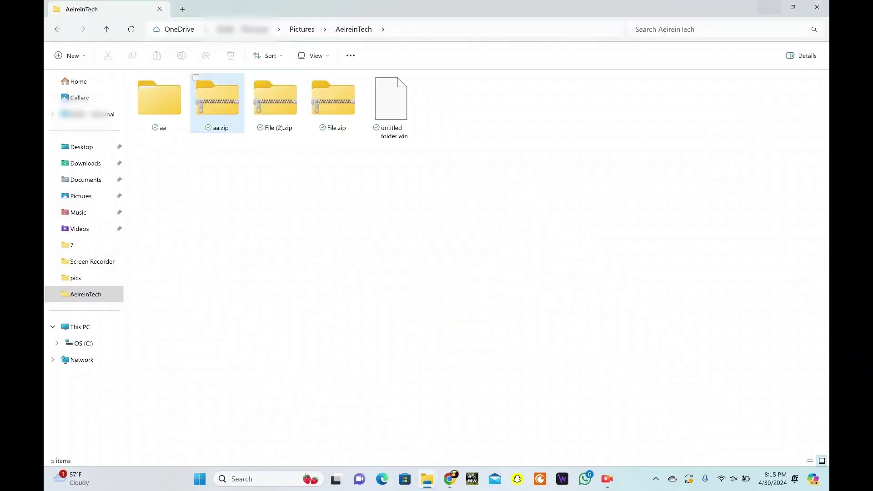
Open aa.zip with another app, choosing 7zFM.exe from the 7-Zip folder in C:\Program Files.
left_click(237, 87)
right_click(237, 87)
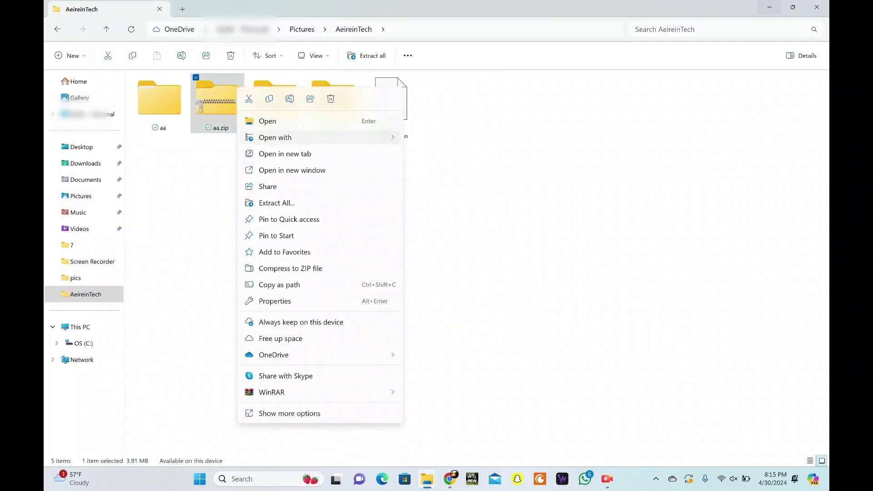
mouse_move(282, 137)
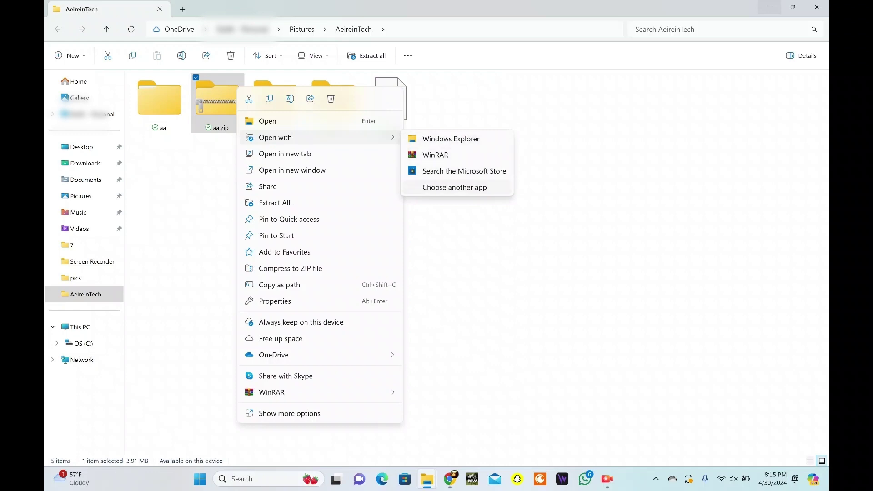
left_click(454, 187)
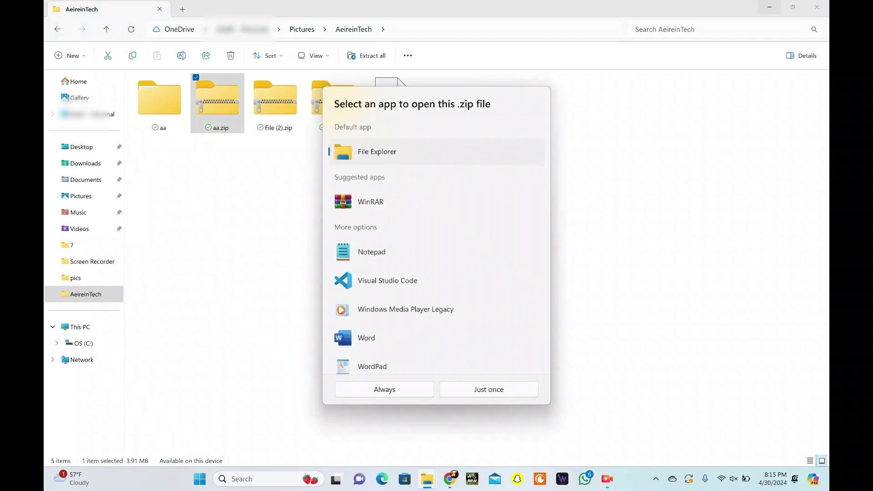
scroll(436, 255, "down", 3)
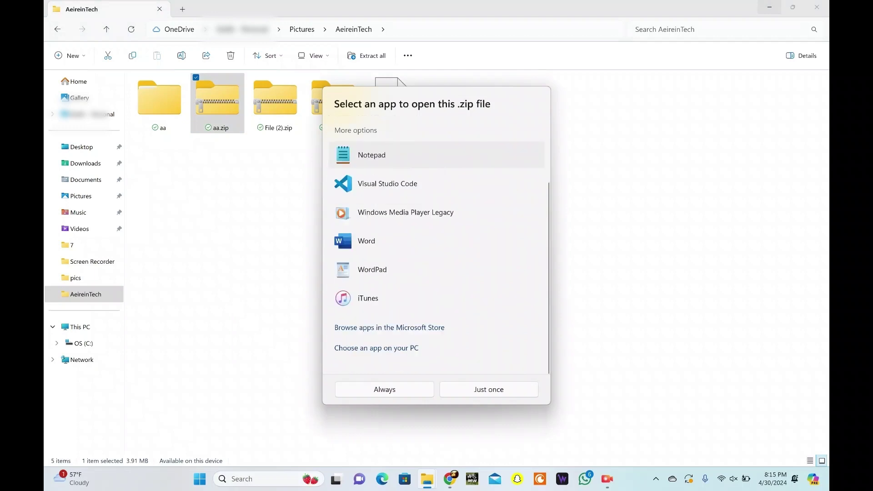
left_click(376, 354)
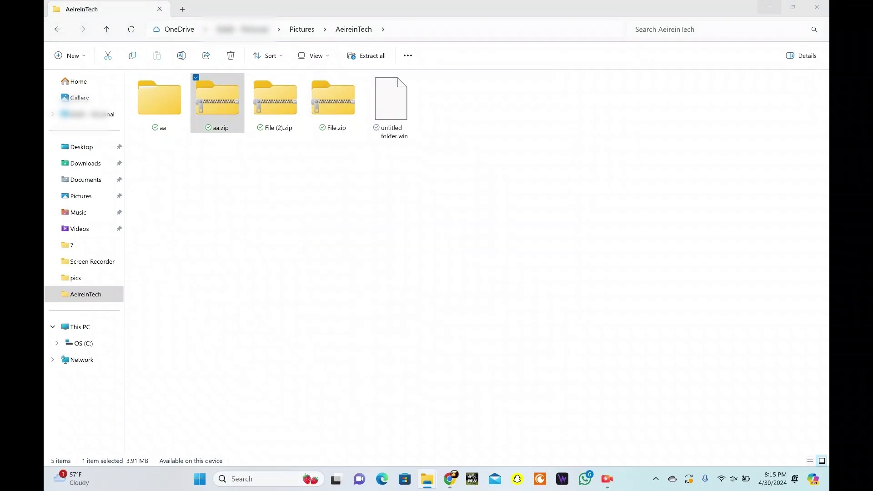
left_click(155, 78)
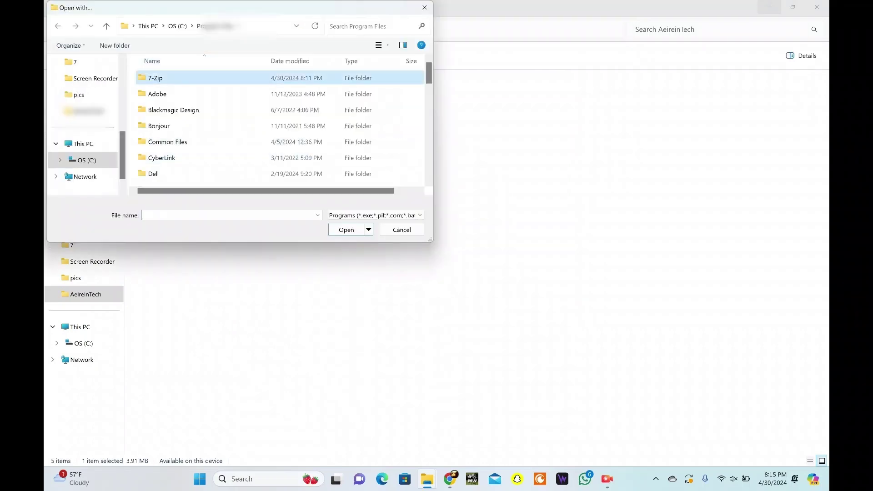
left_click(346, 230)
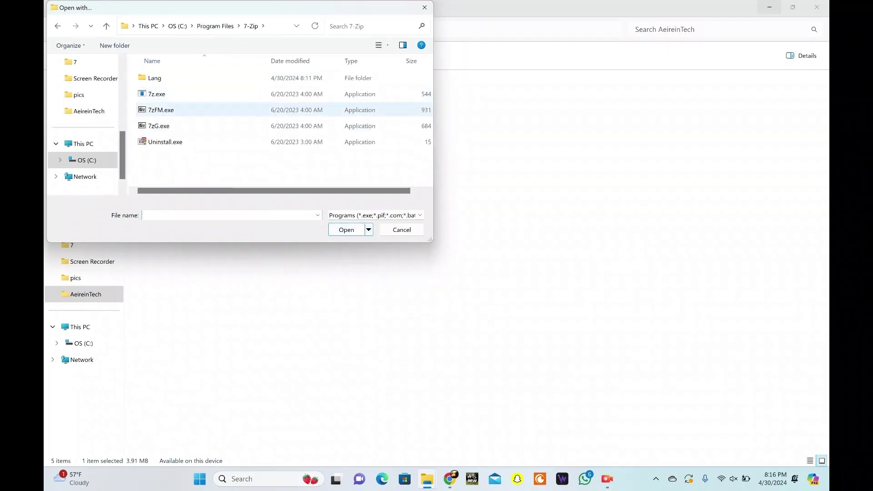
left_click(188, 112)
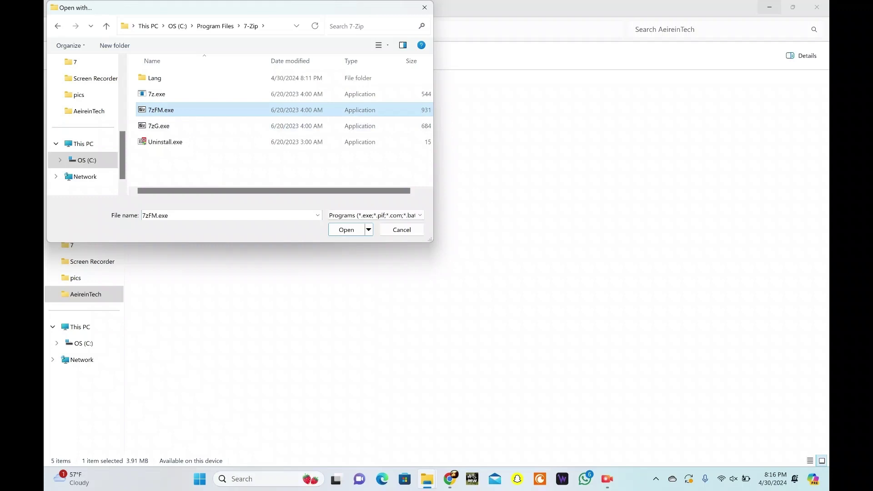
left_click(346, 230)
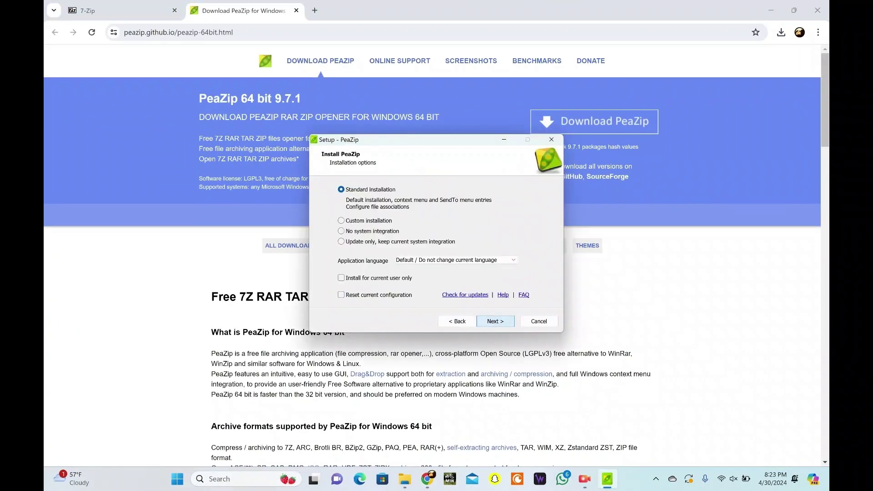
Install PeaZip with the licence accepted and the preset file associations, finish the setup and close the browser.
key("Return")
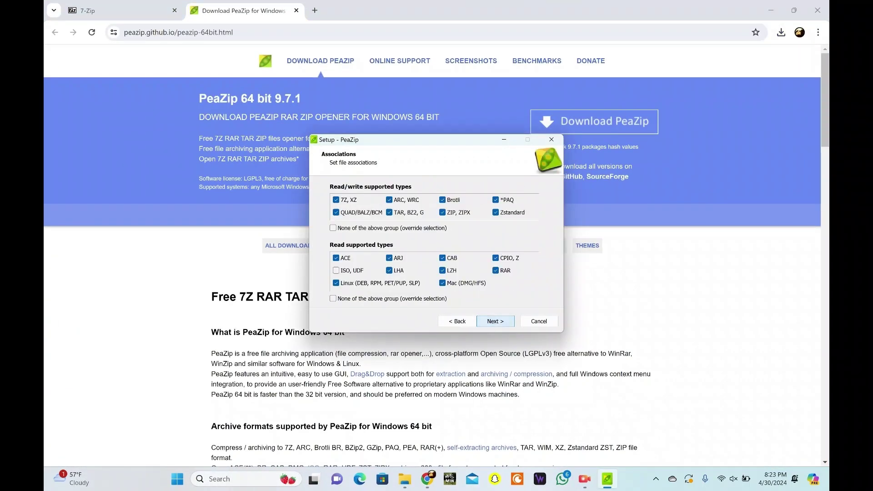
key("Return")
key("Return")
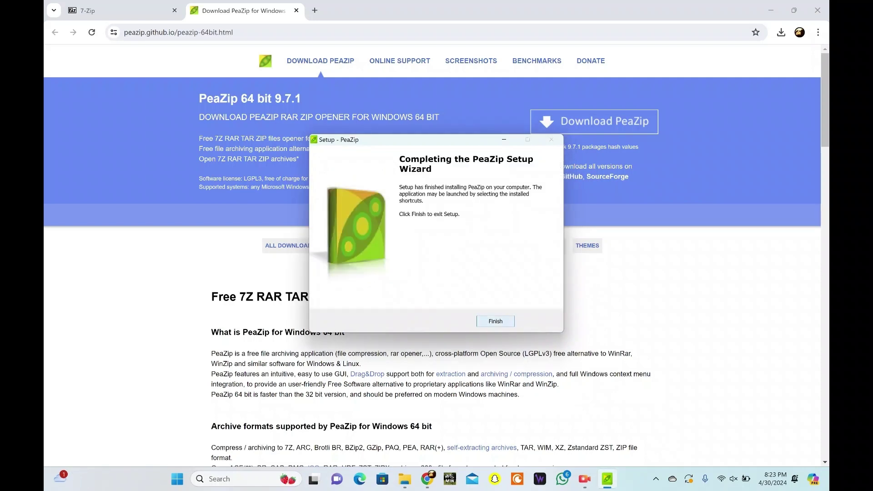
key("Return")
key("alt+F4")
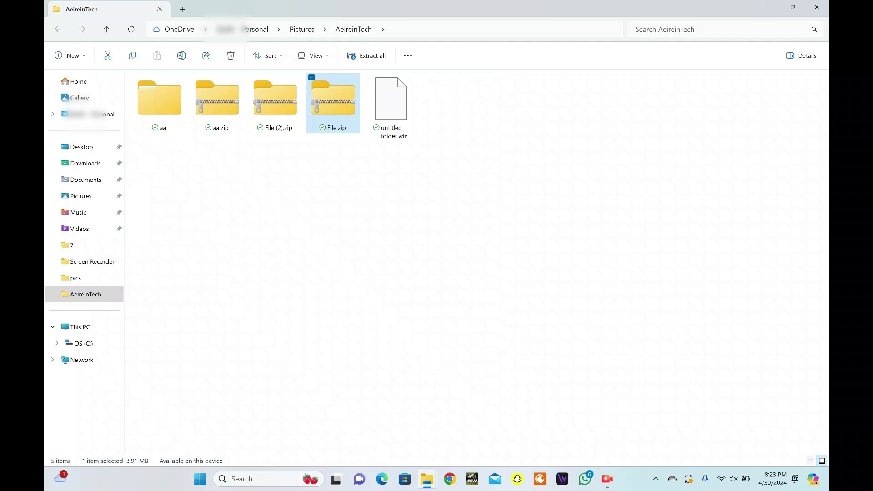
Open File.zip from the AeireinTech folder with PeaZip, file and archive manager.
right_click(331, 103)
mouse_move(369, 118)
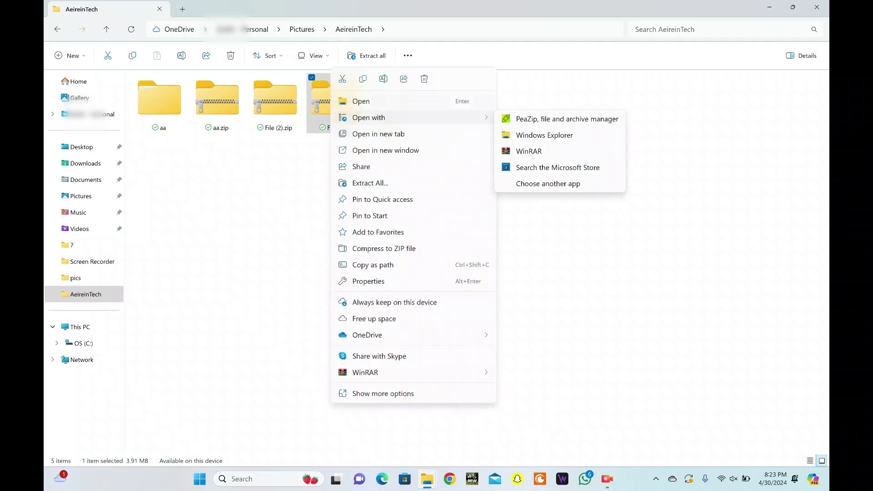
key("Return")
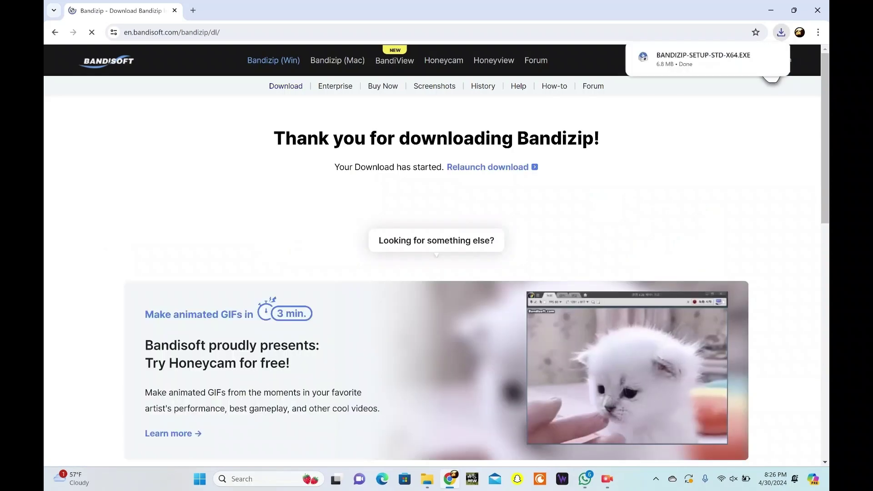
Run the downloaded BANDIZIP-SETUP-STD-X64.EXE and install Bandizip.
left_click(767, 56)
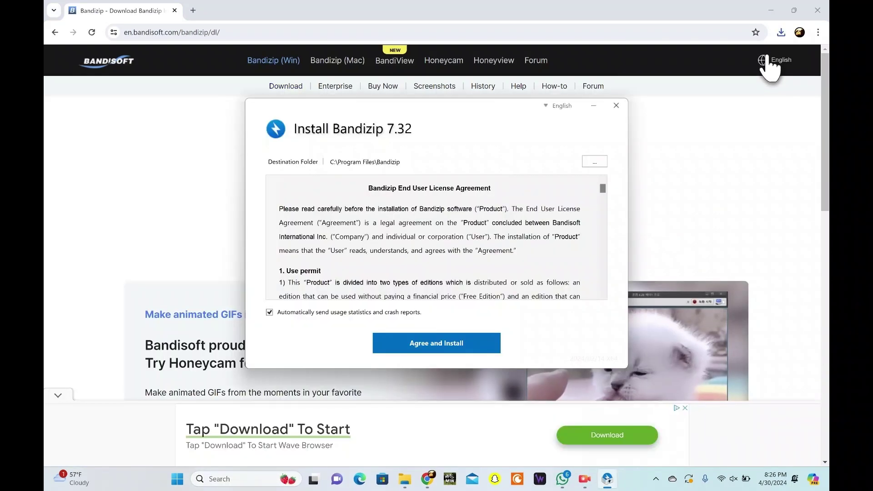
key("Return")
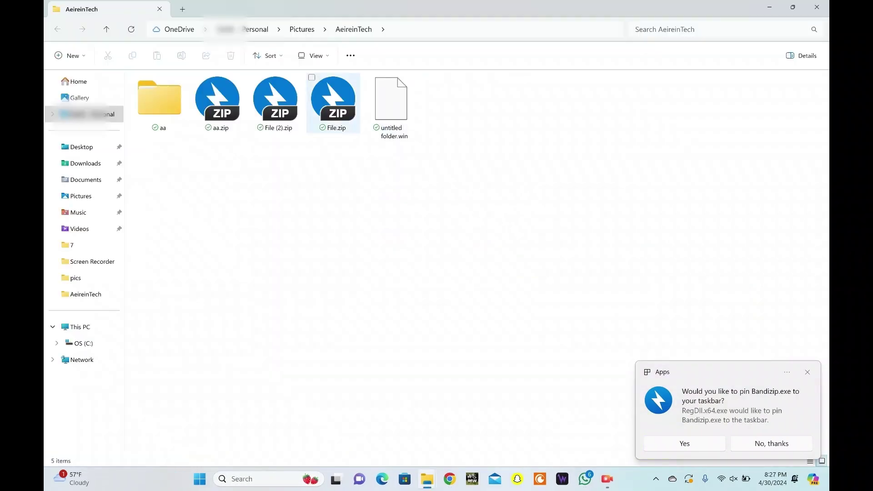
Open File.zip from the AeireinTech folder with its default app, Bandizip.
left_click(340, 99)
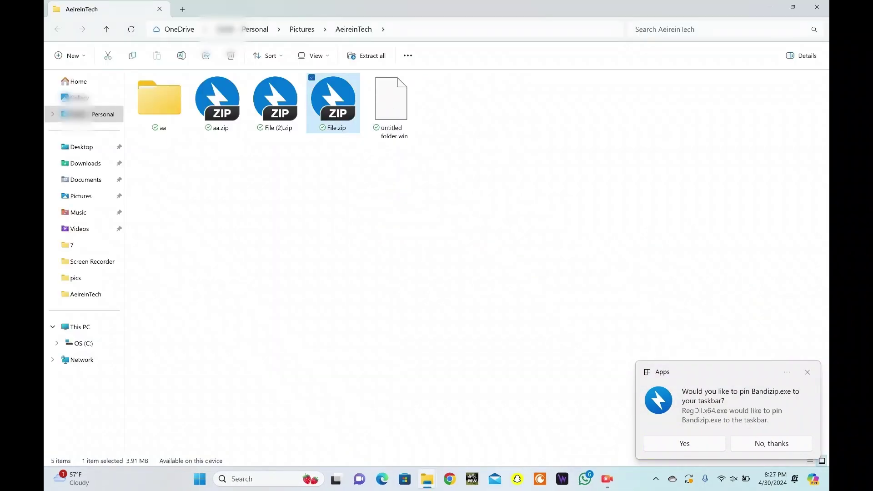
right_click(347, 110)
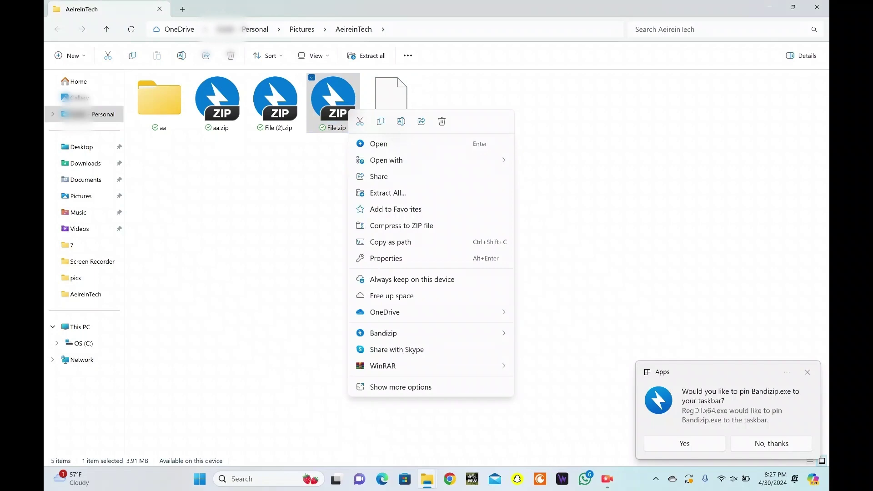
key("Return")
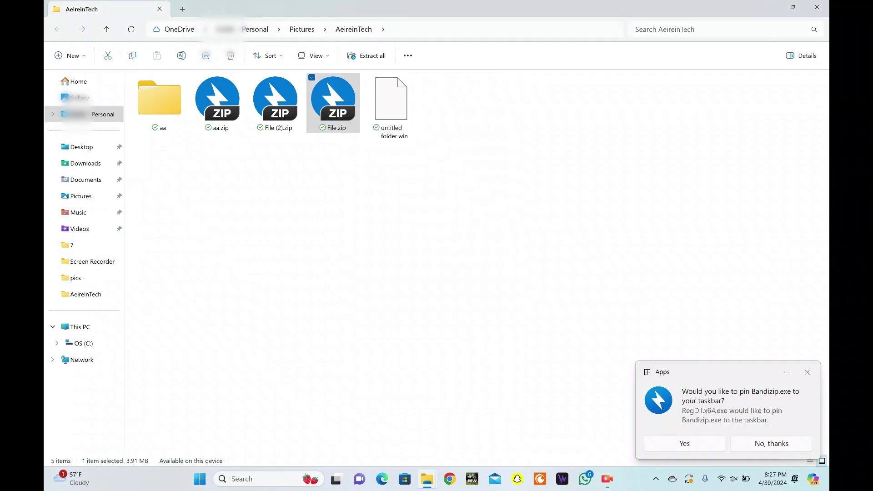